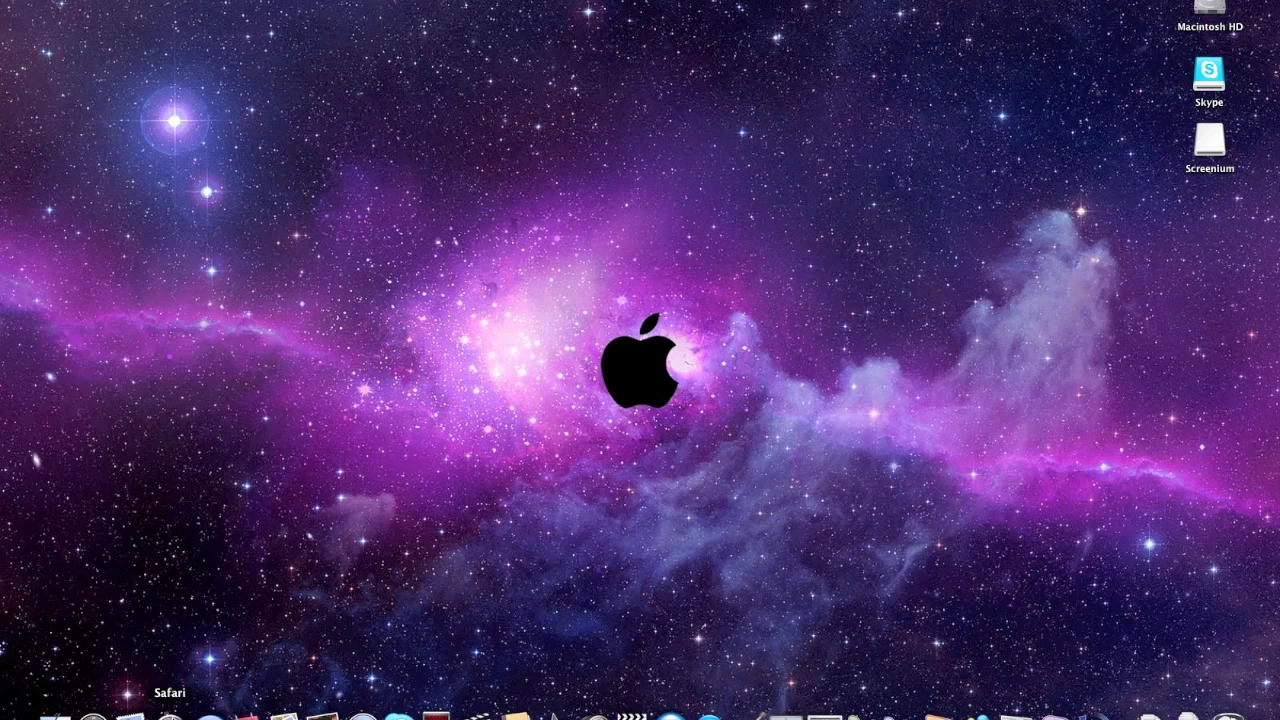
Launch Safari from the Dock and load apple.com with the Steve Jobs 1955–2011 tribute.
click(190, 712)
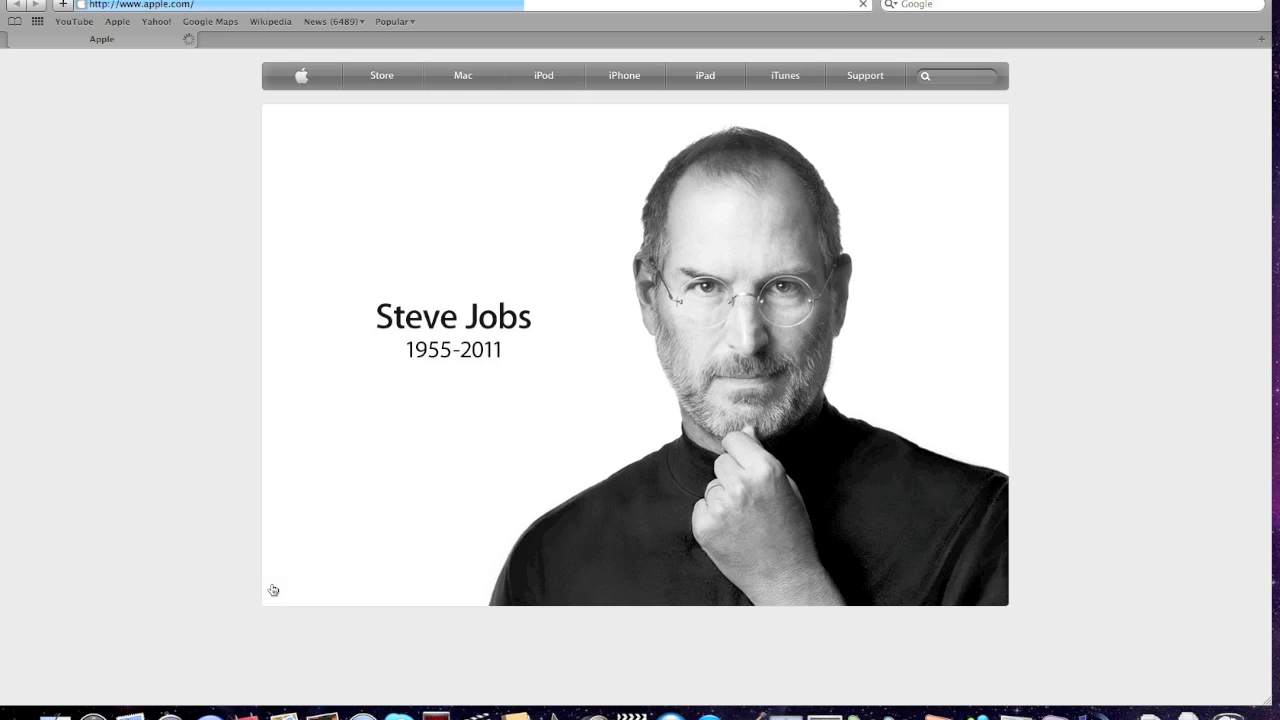